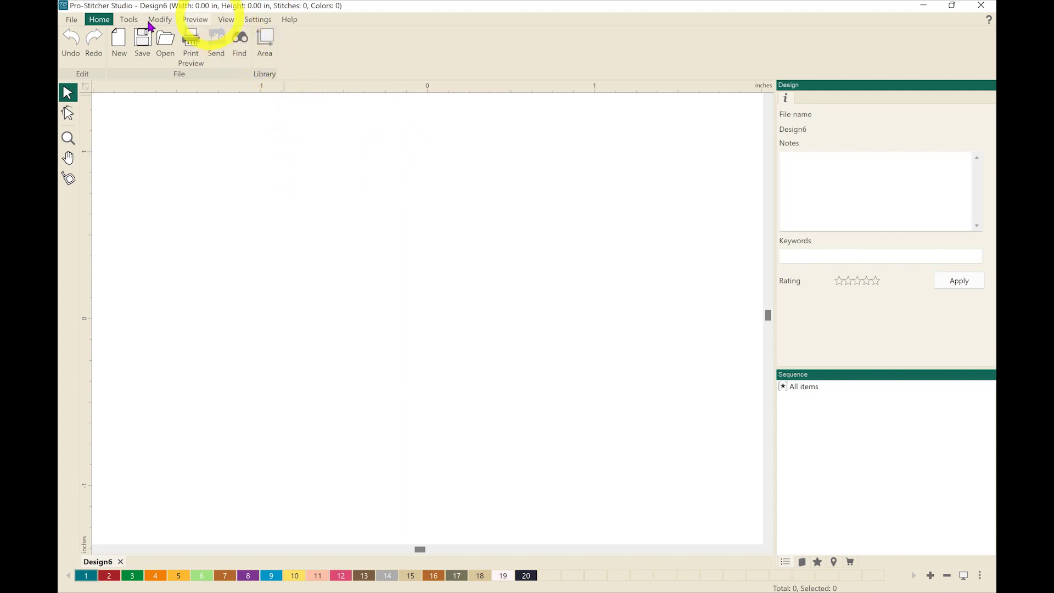
- Show the Tools ribbon's backdrop tools and start loading a photo as the backdrop
left_click(129, 20)
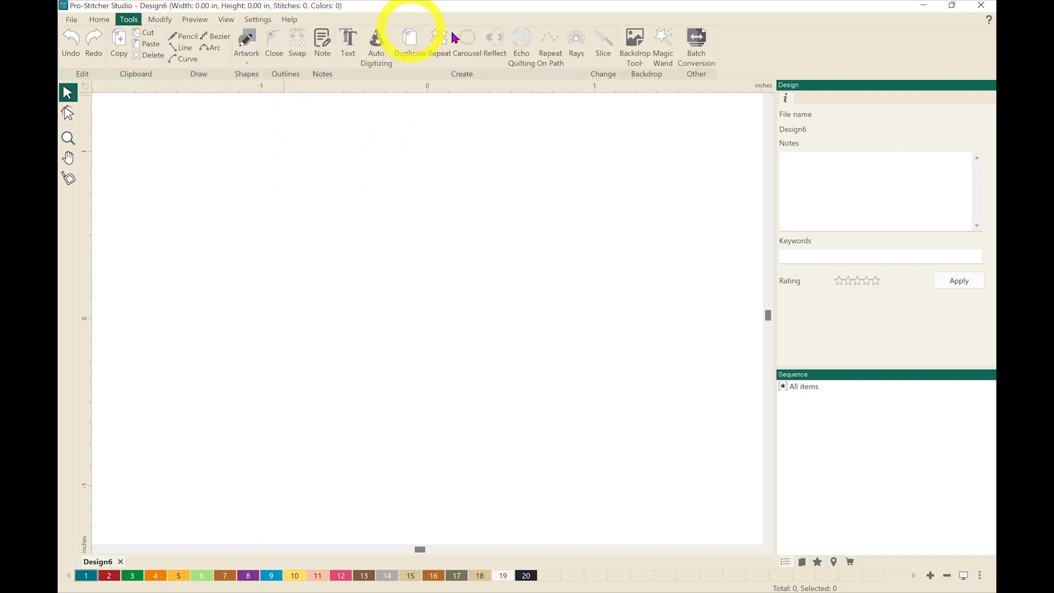
left_click(633, 46)
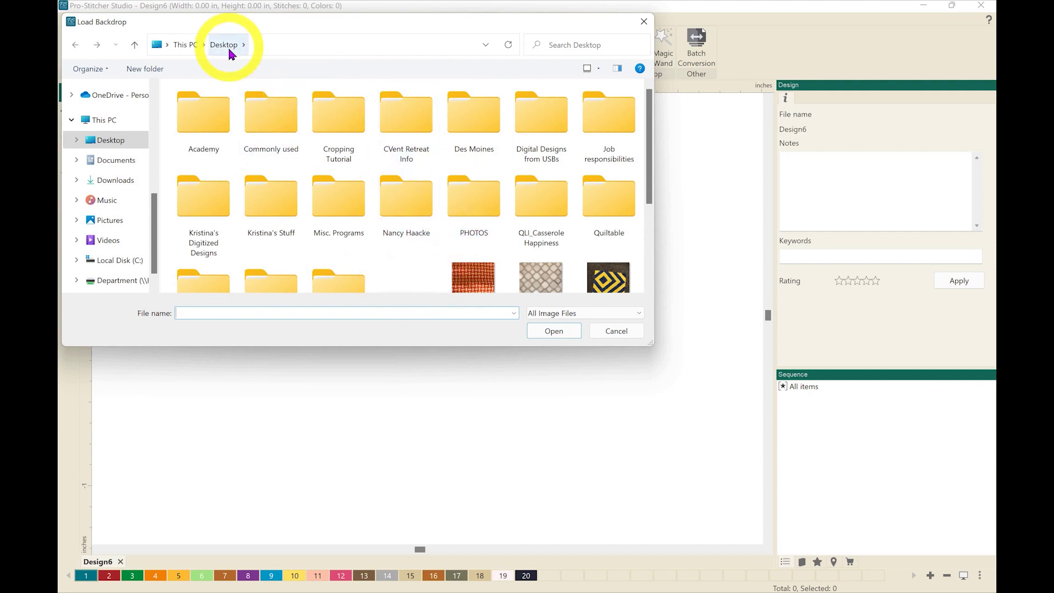
- Pick the PSDesigner Backdrop Tool quilt photo from the Desktop and load it
left_click(608, 281)
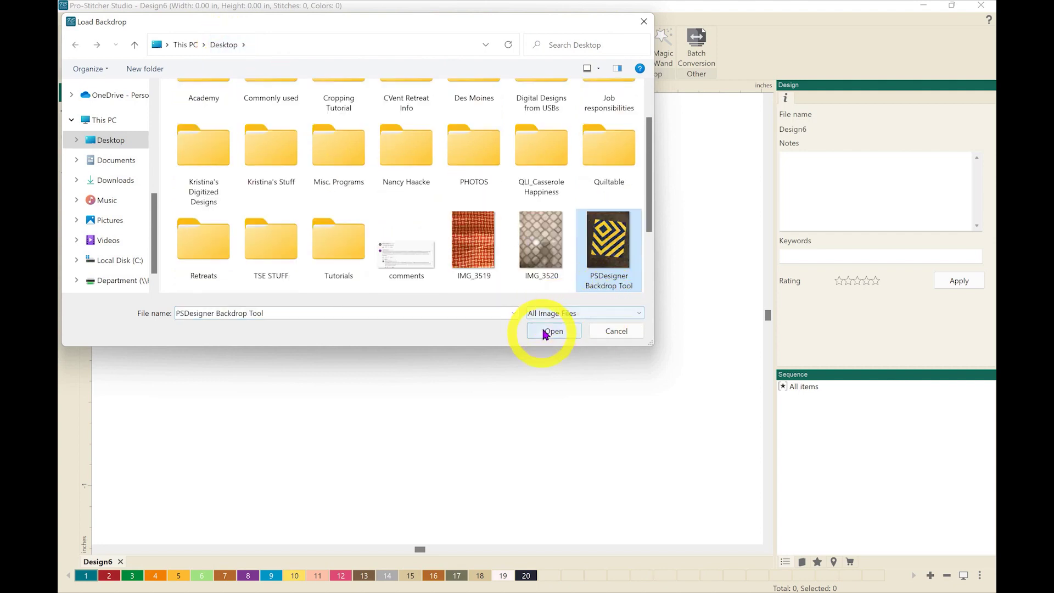
left_click(544, 332)
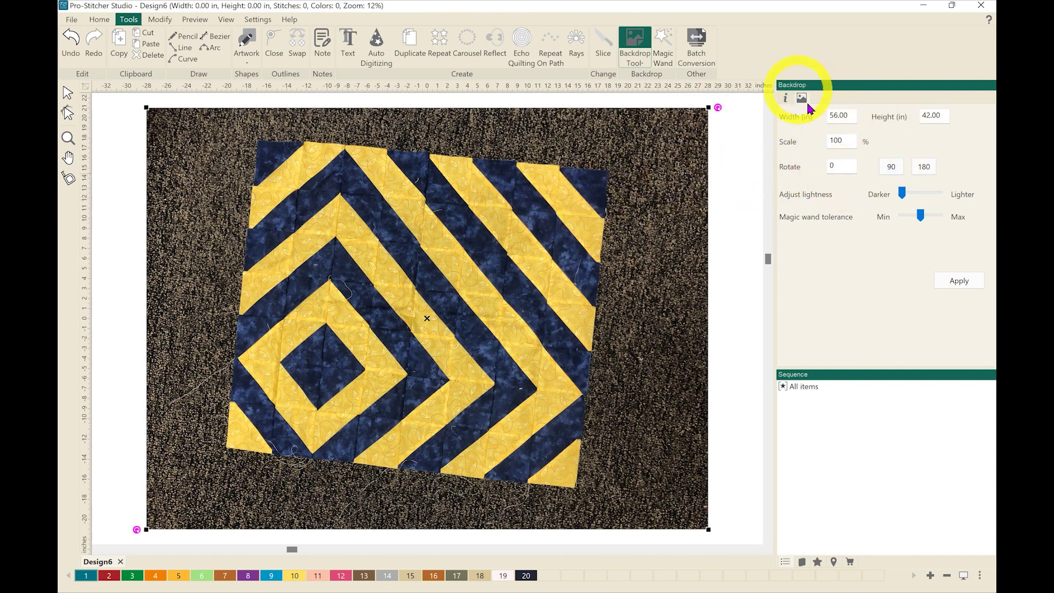
- Rotate the backdrop three quarter turns into portrait, 42.04 by 56.03 in
left_click(891, 168)
left_click(891, 167)
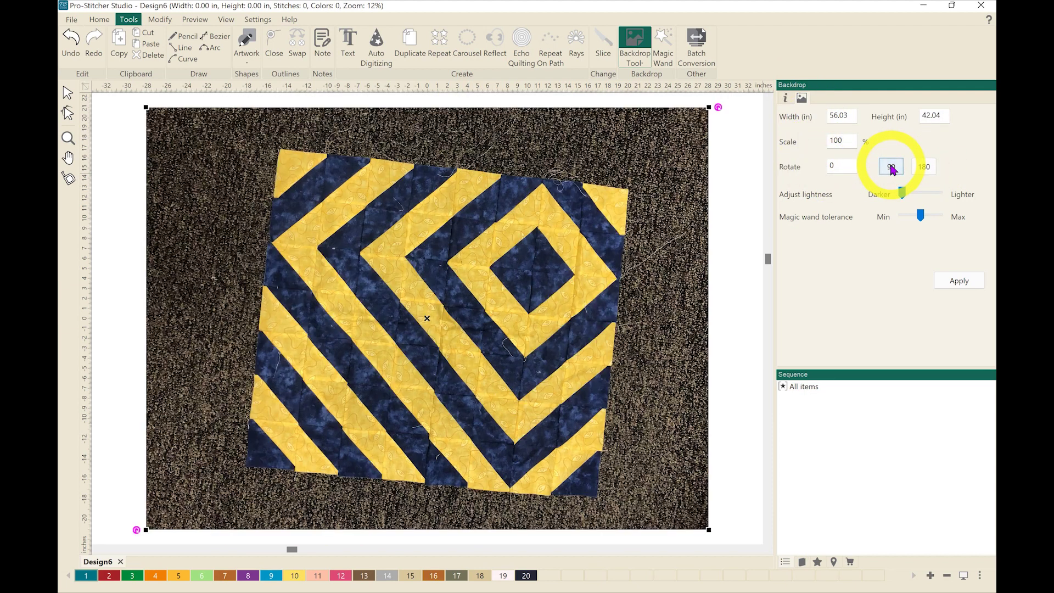
left_click(891, 167)
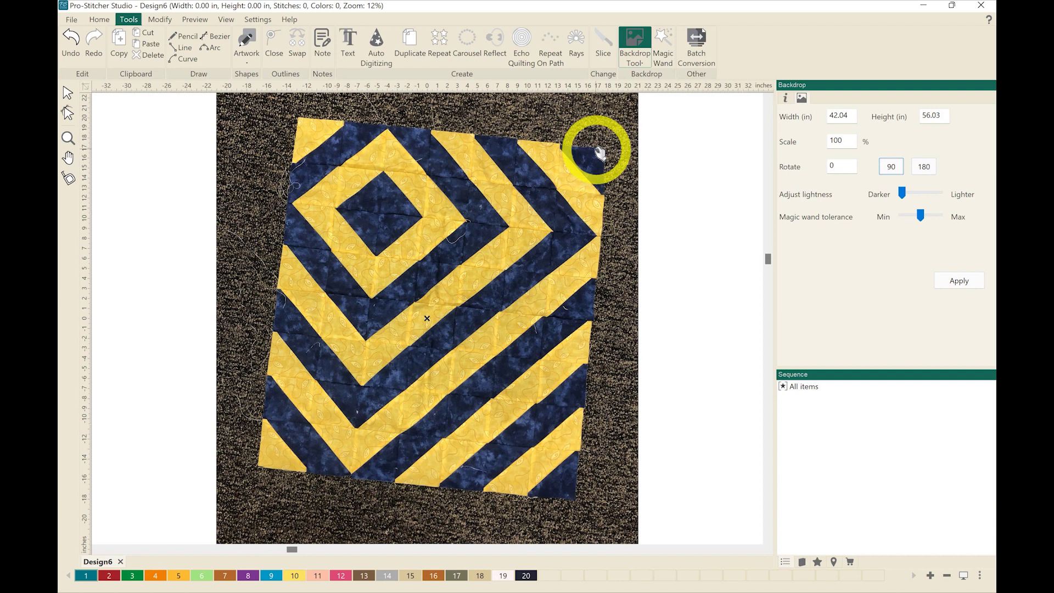
- Define the horizon along the quilt's top edge, squaring the backdrop to 47.85 by 60.24 in
right_click(514, 196)
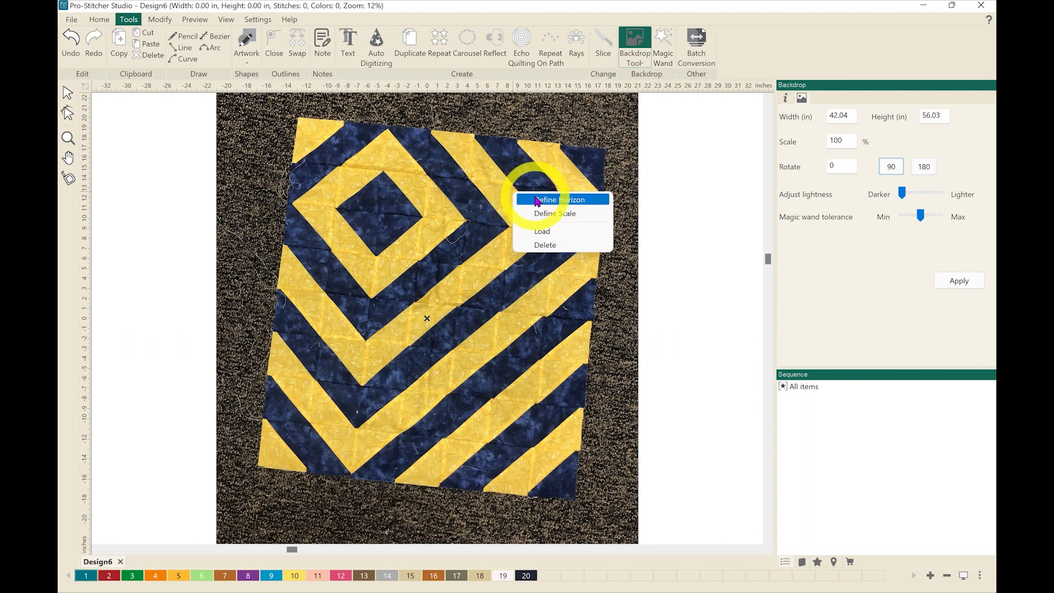
left_click(537, 200)
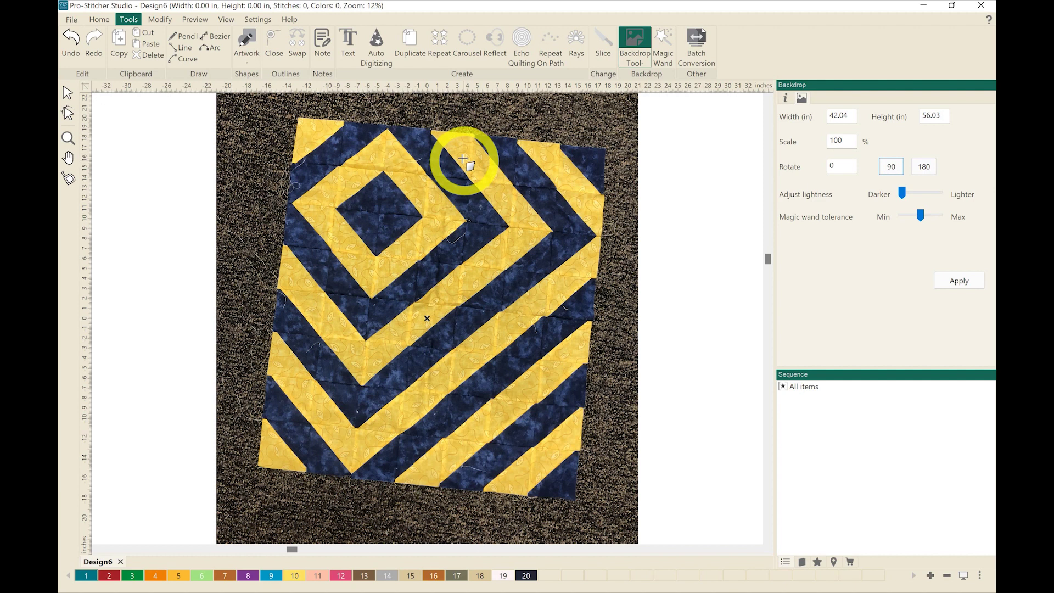
left_click_drag(463, 159, 298, 117)
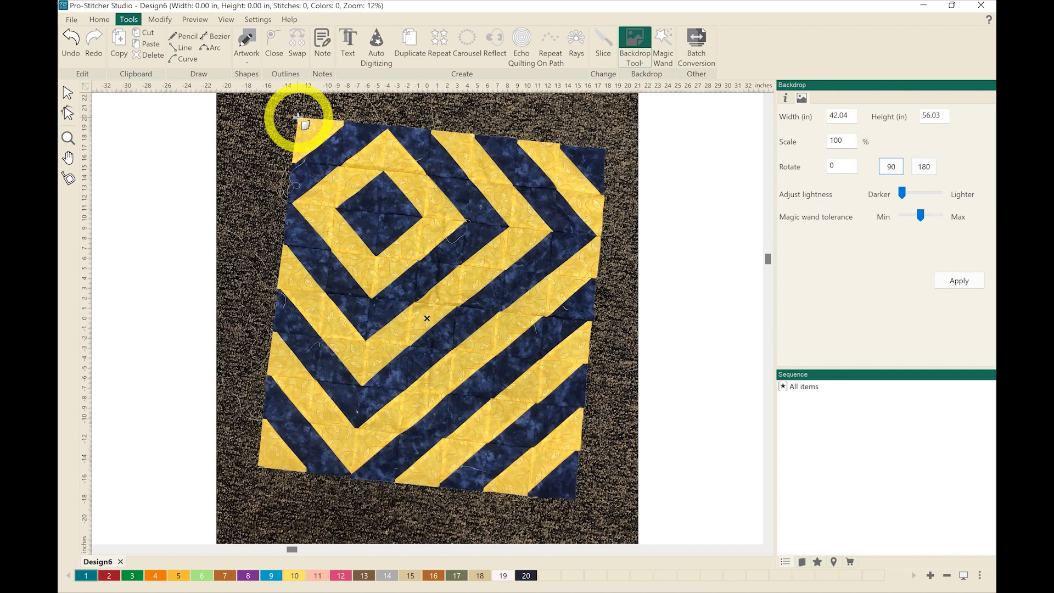
mouse_move(298, 117)
left_mouse_down()
mouse_move(444, 127)
mouse_move(556, 185)
mouse_move(590, 170)
mouse_move(605, 151)
mouse_move(590, 146)
mouse_move(593, 183)
left_mouse_up()
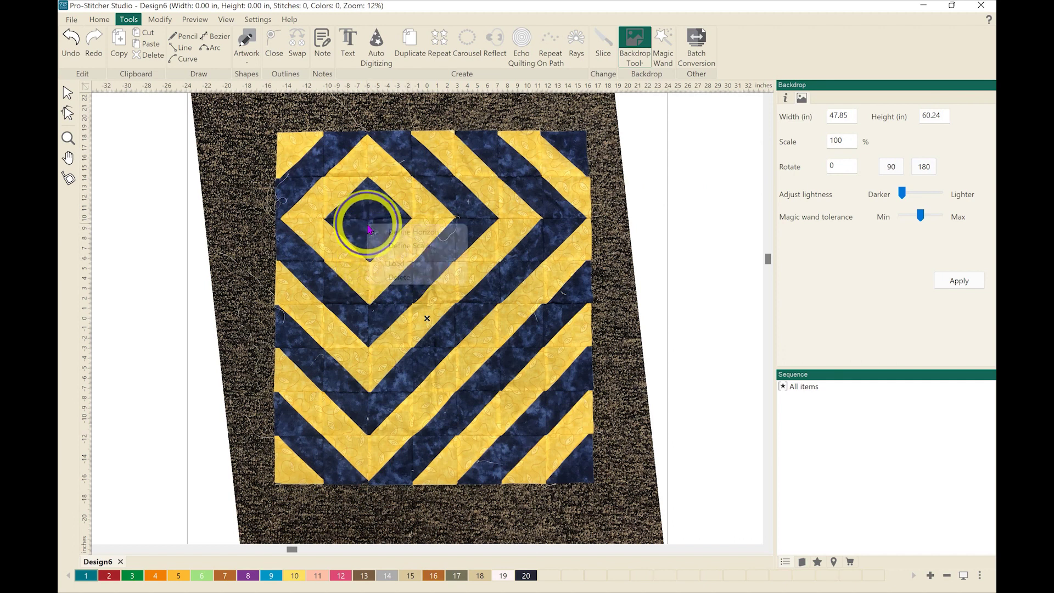
- Define the backdrop scale with an 8-inch reference length across the inner diamond
right_click(368, 227)
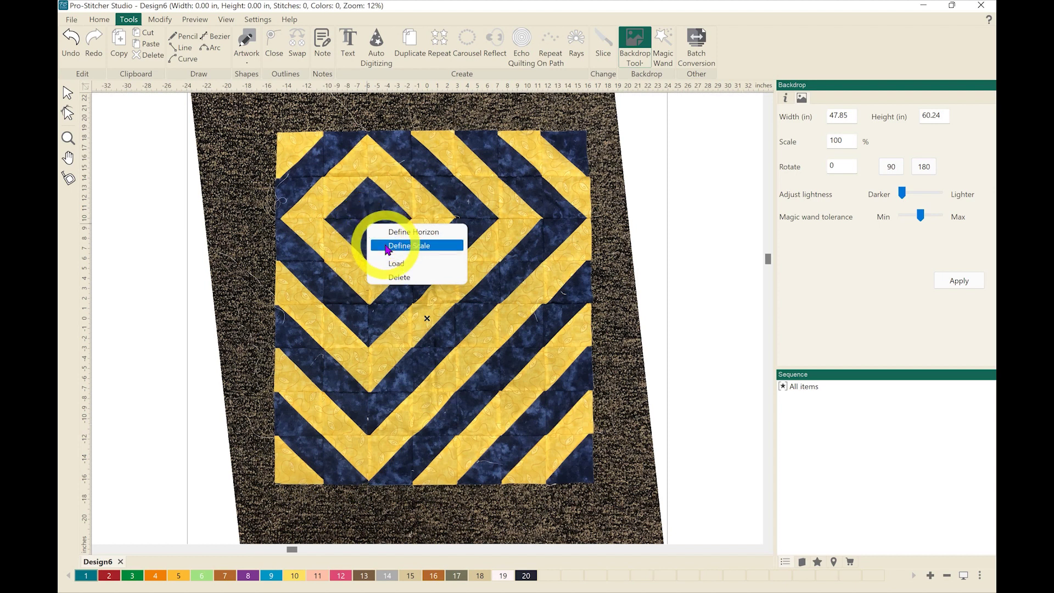
left_click(385, 245)
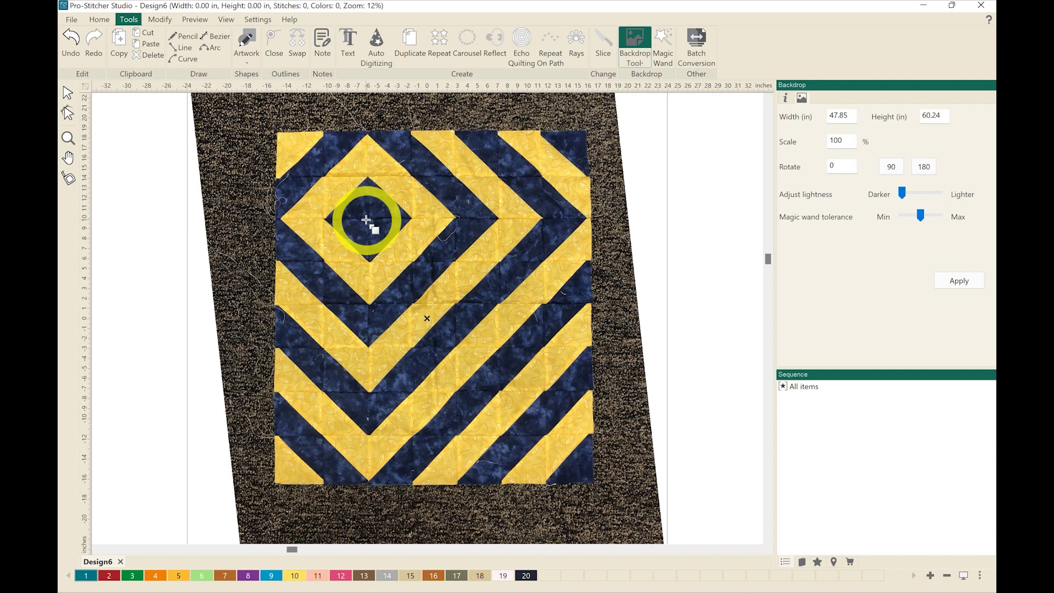
left_click_drag(366, 221, 416, 221)
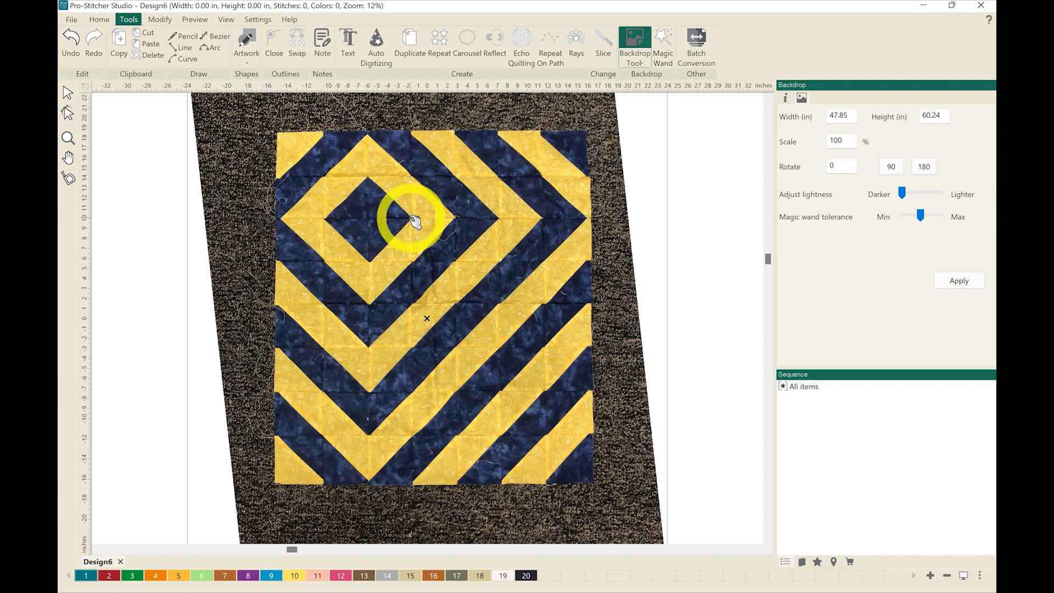
left_click_drag(416, 222, 409, 218)
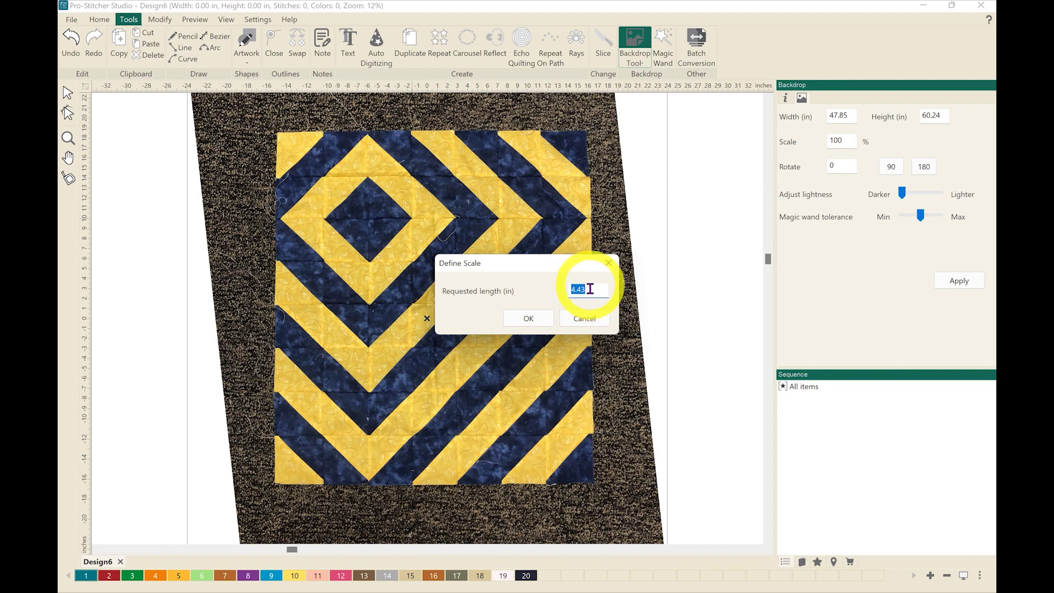
type("8")
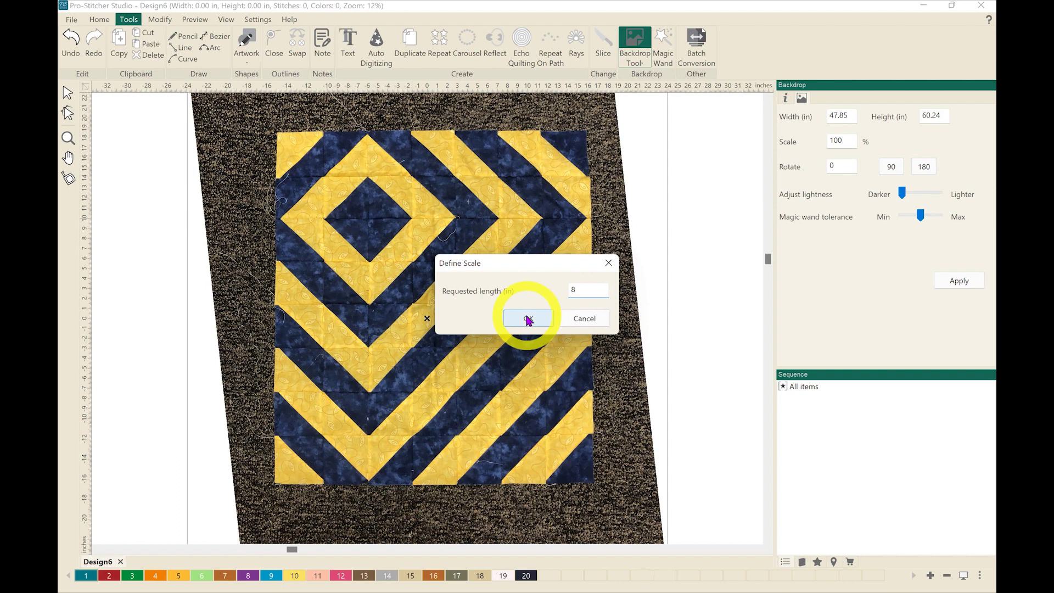
left_click(529, 320)
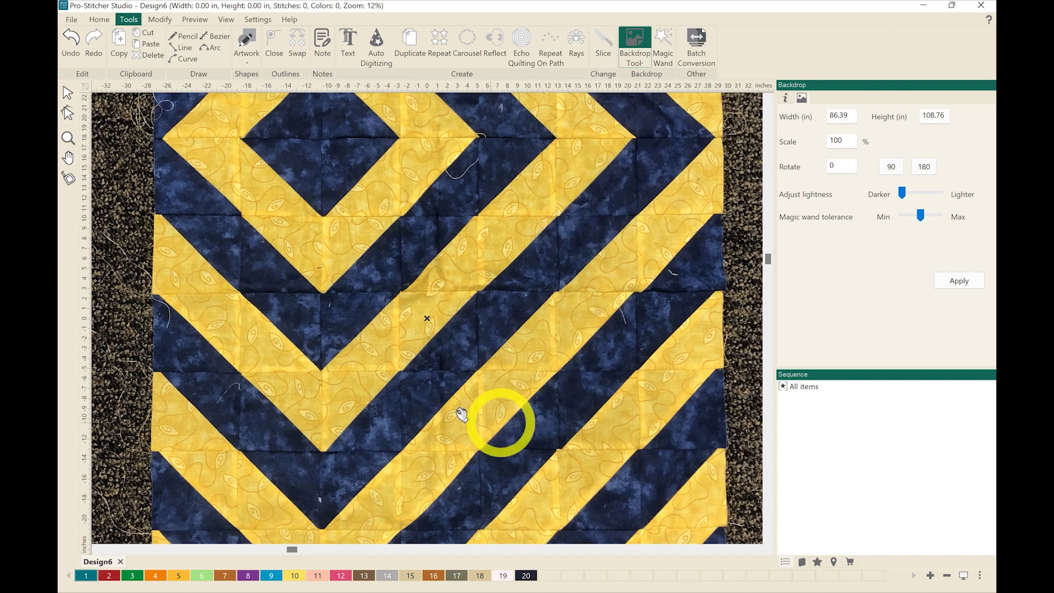
- Zoom the canvas to show the entire 86.39 by 108.76 in backdrop
scroll(461, 415, "down", 3)
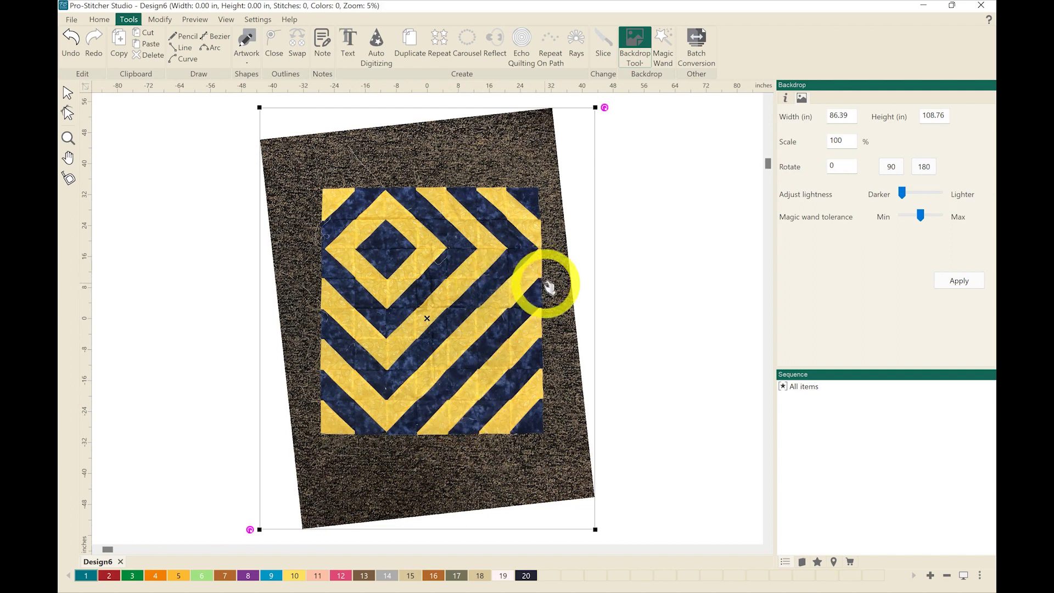
scroll(549, 286, "up", 4)
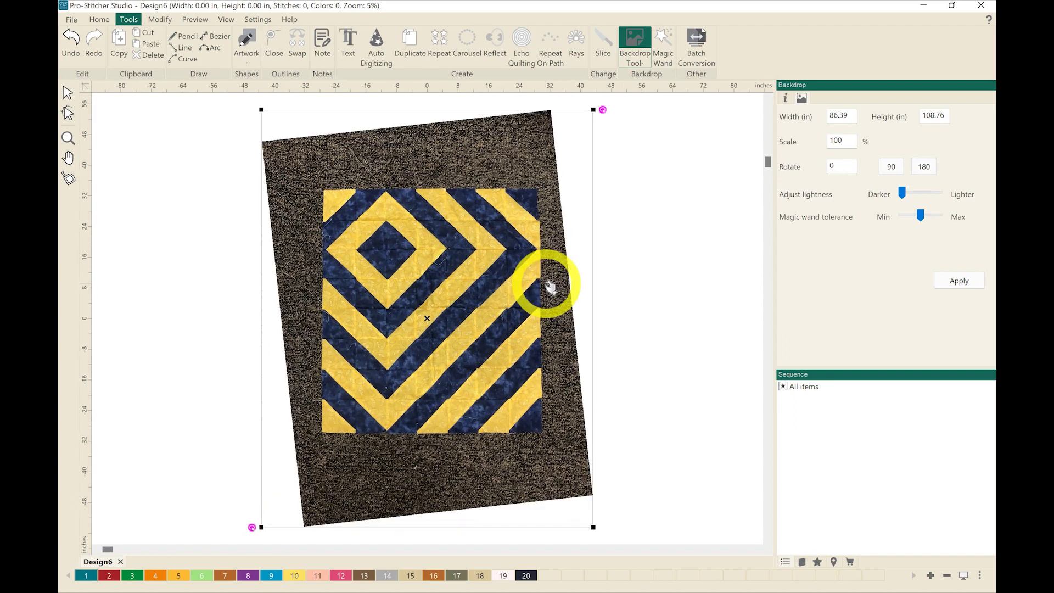
scroll(551, 286, "up", 4)
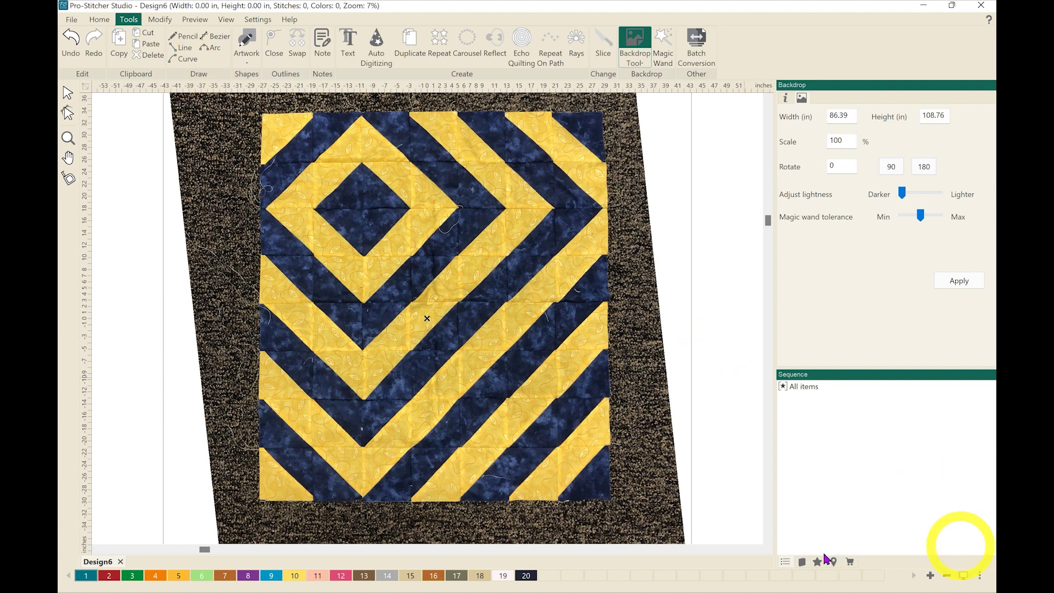
- Find Bubbling Over in the Continuous Line designs and drag it onto the quilt centre
left_click(801, 563)
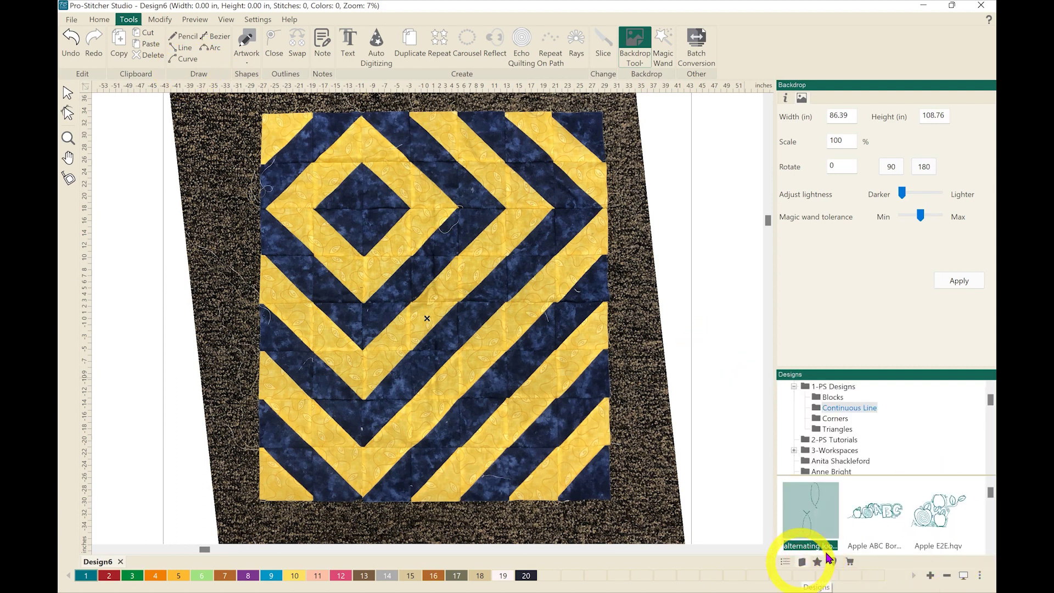
scroll(891, 520, "down", 1)
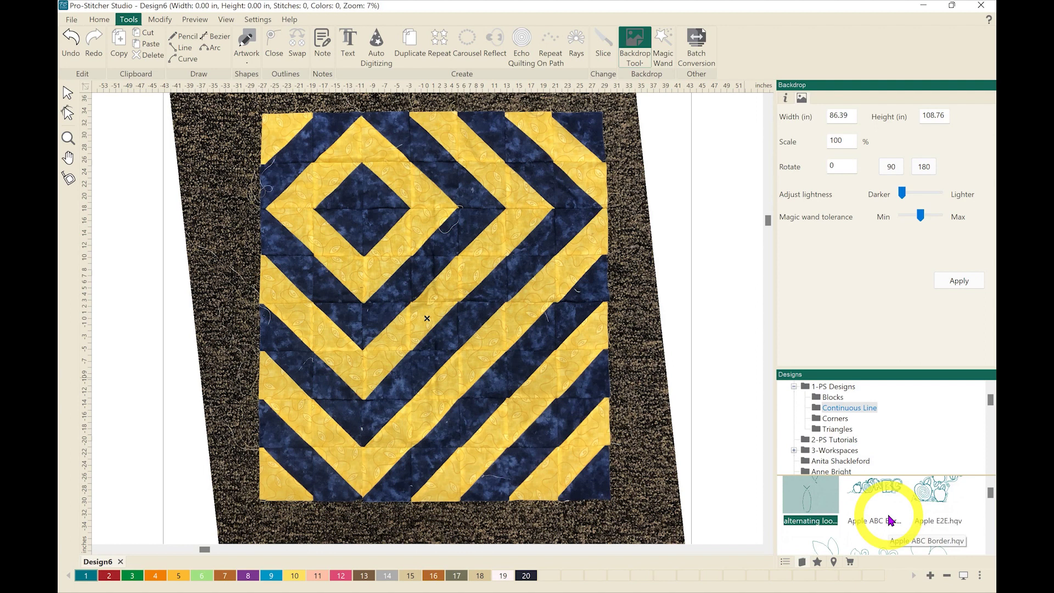
scroll(891, 520, "down", 3)
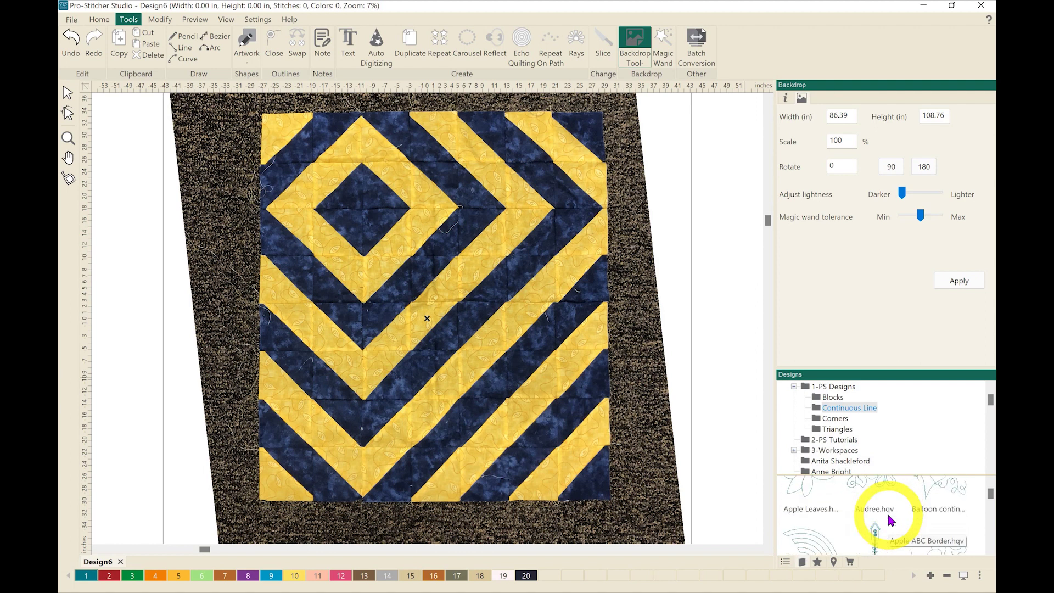
scroll(891, 516, "down", 4)
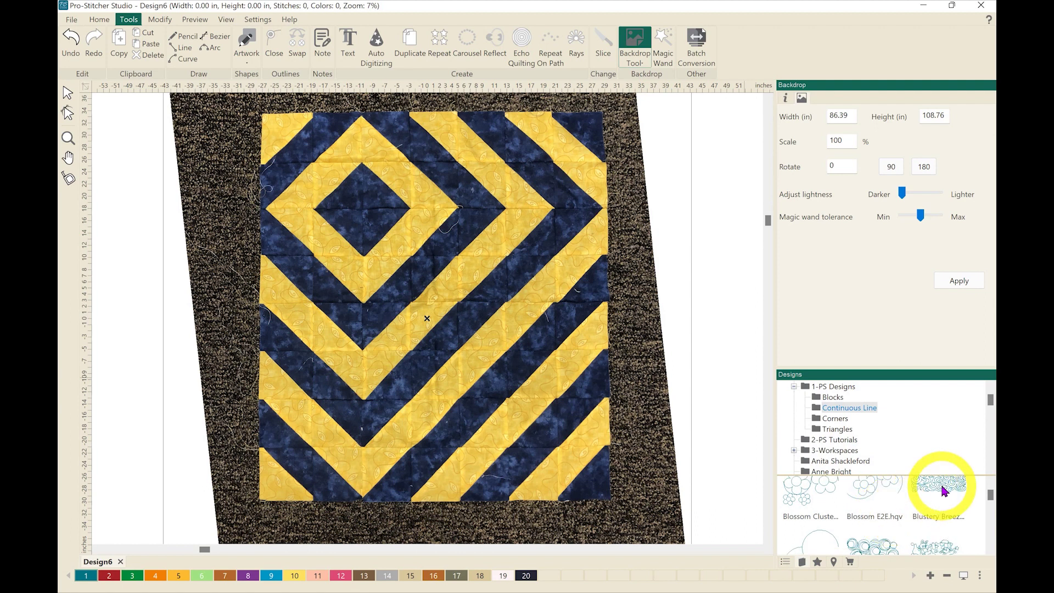
scroll(941, 490, "down", 1)
scroll(941, 490, "down", 2)
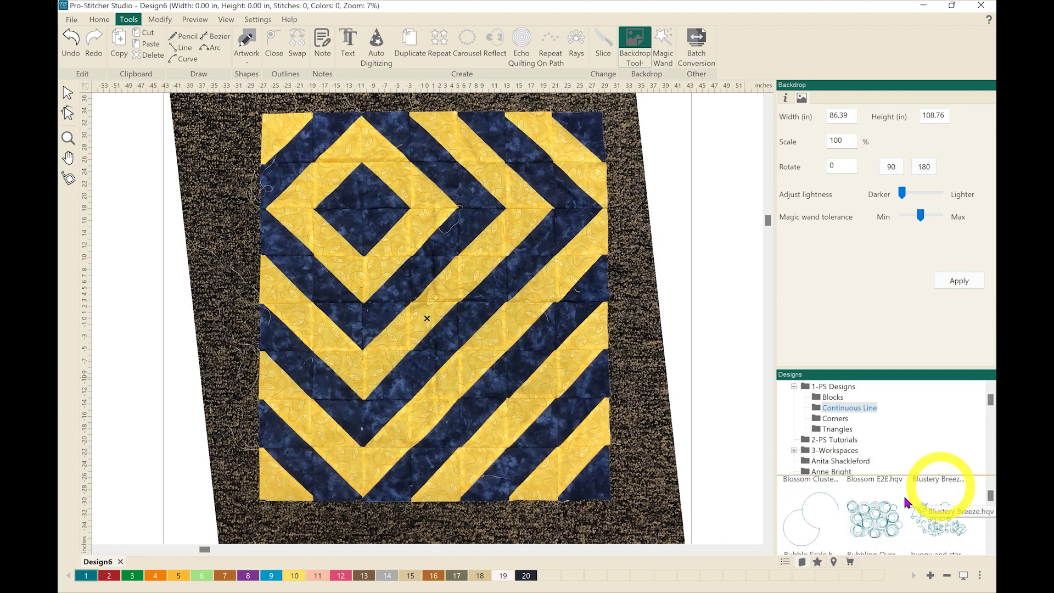
left_click(877, 508)
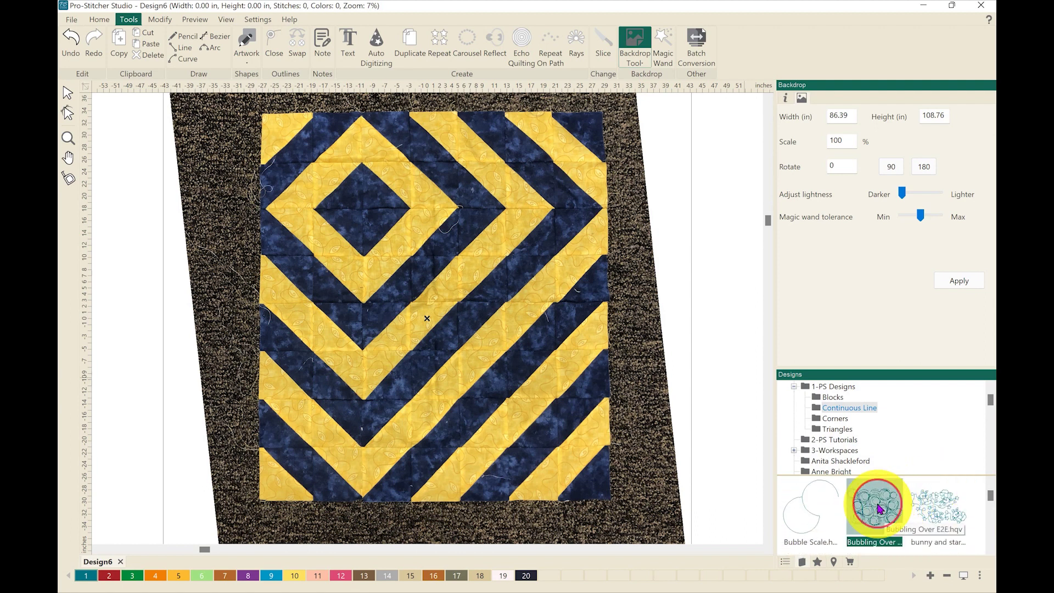
left_click_drag(878, 508, 418, 316)
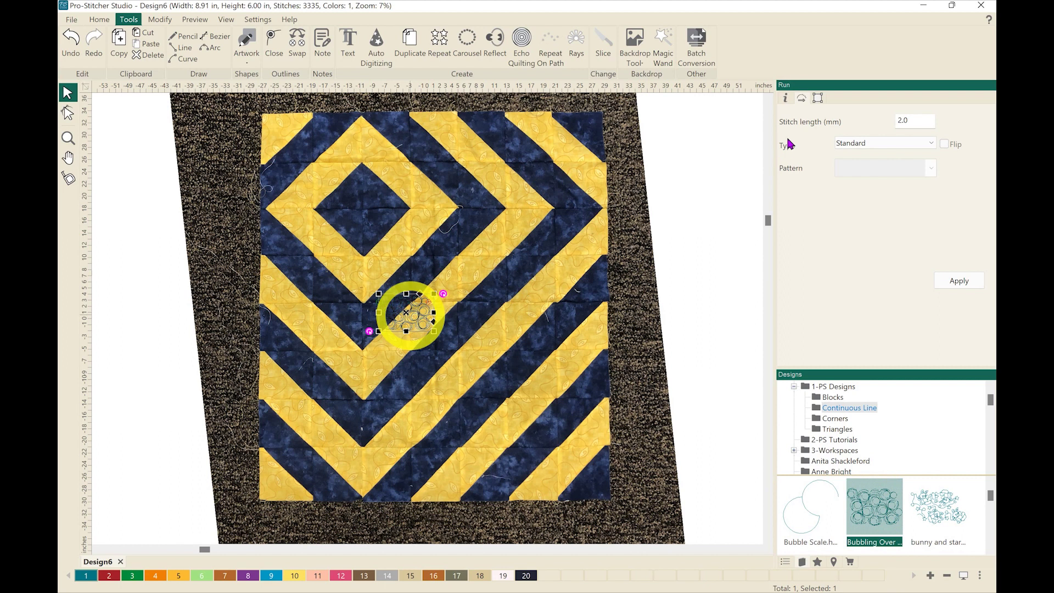
- Resize the Bubbling Over design proportionally to 15 in high, about 22.27 by 14.98 in
left_click(817, 97)
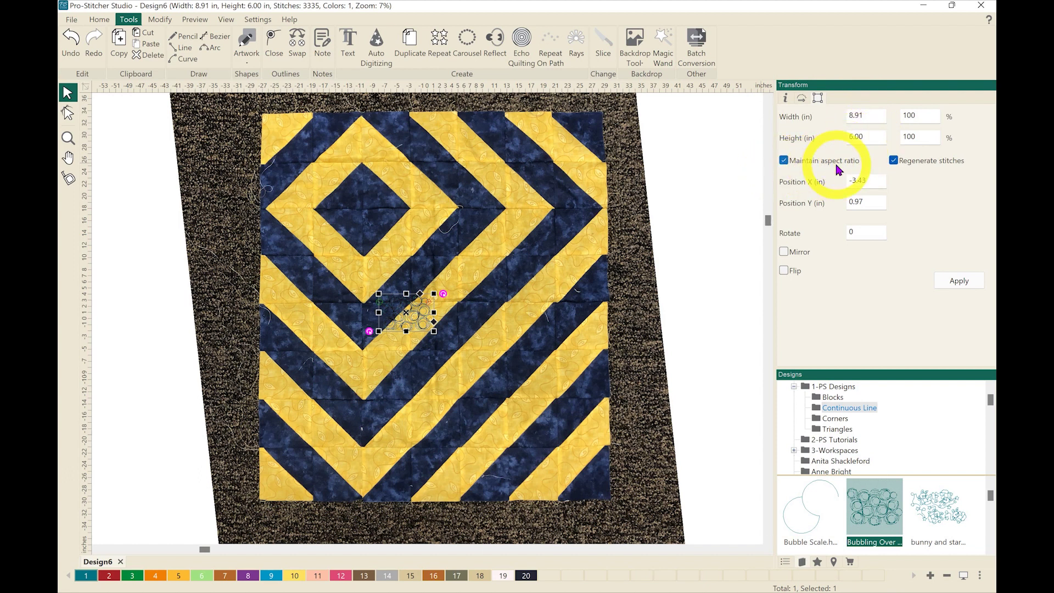
double_click(847, 138)
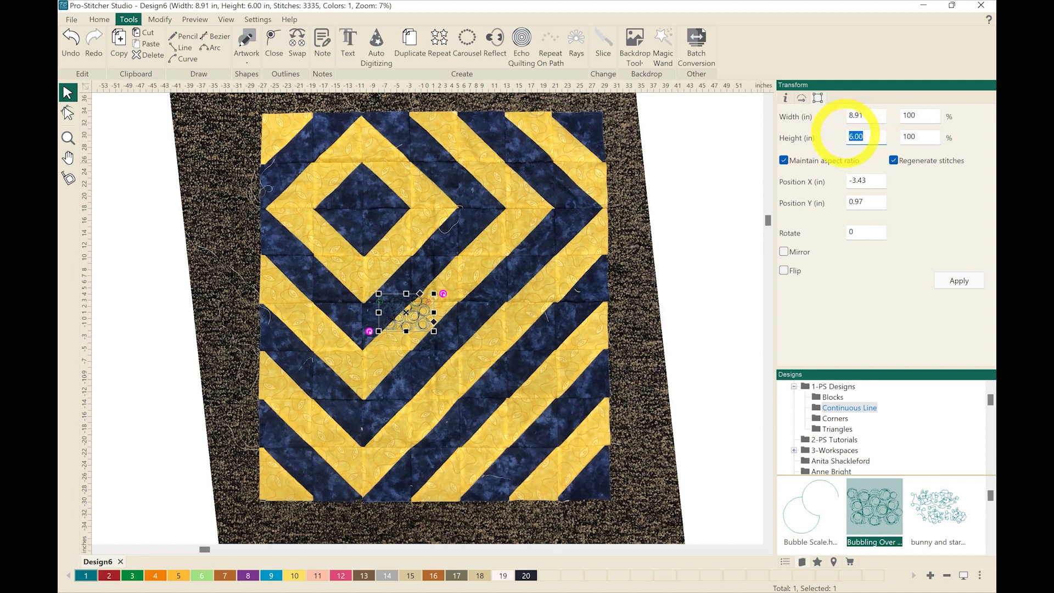
type("15")
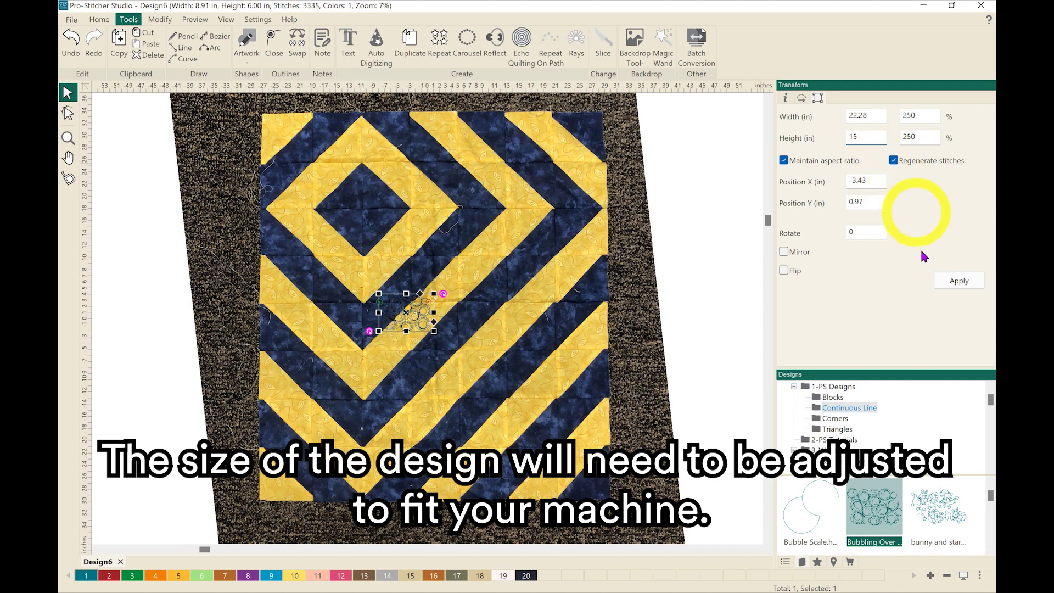
left_click(958, 282)
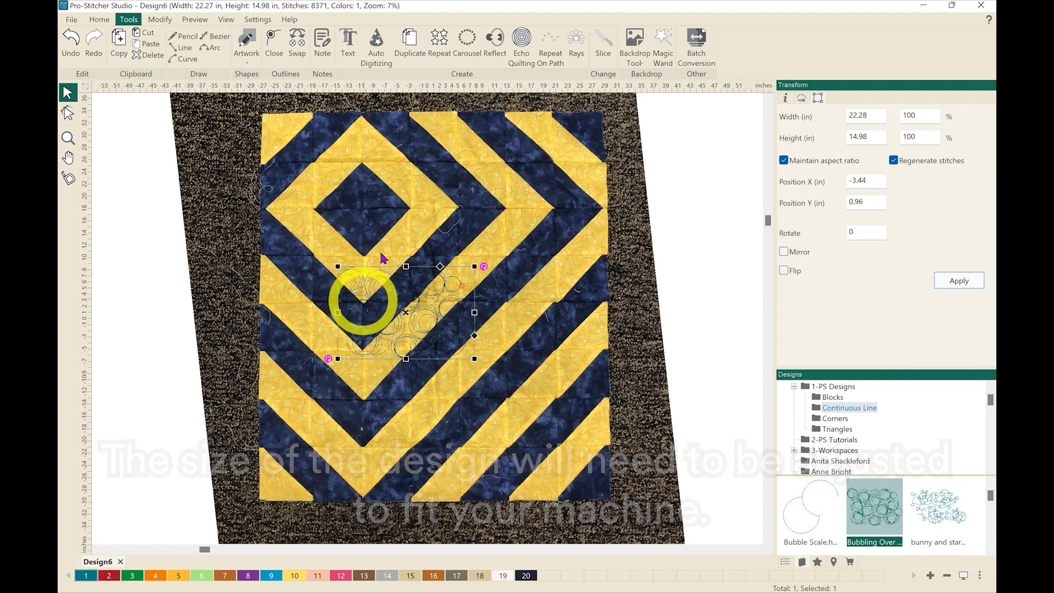
- Move the backdrop lightness slider from Darker toward the middle and apply it
left_click(632, 43)
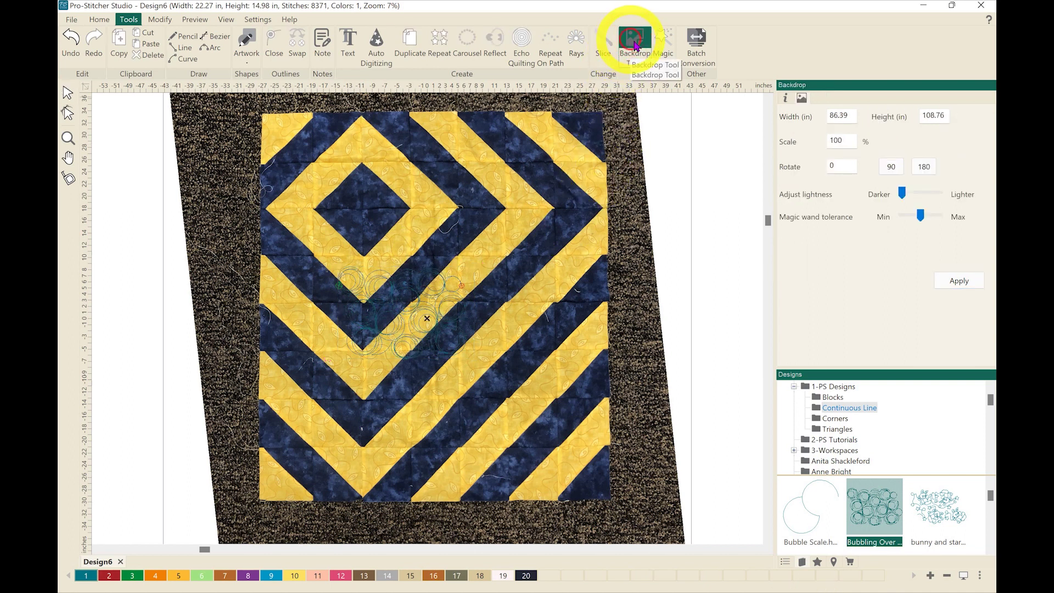
left_click(902, 194)
left_click_drag(916, 195, 925, 195)
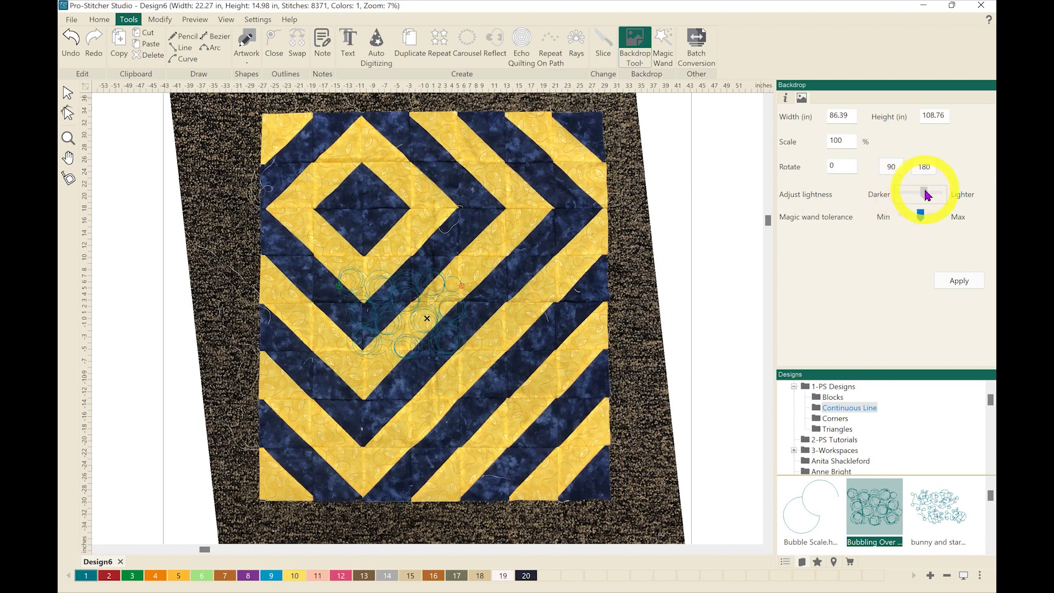
left_click(951, 282)
left_click(951, 282)
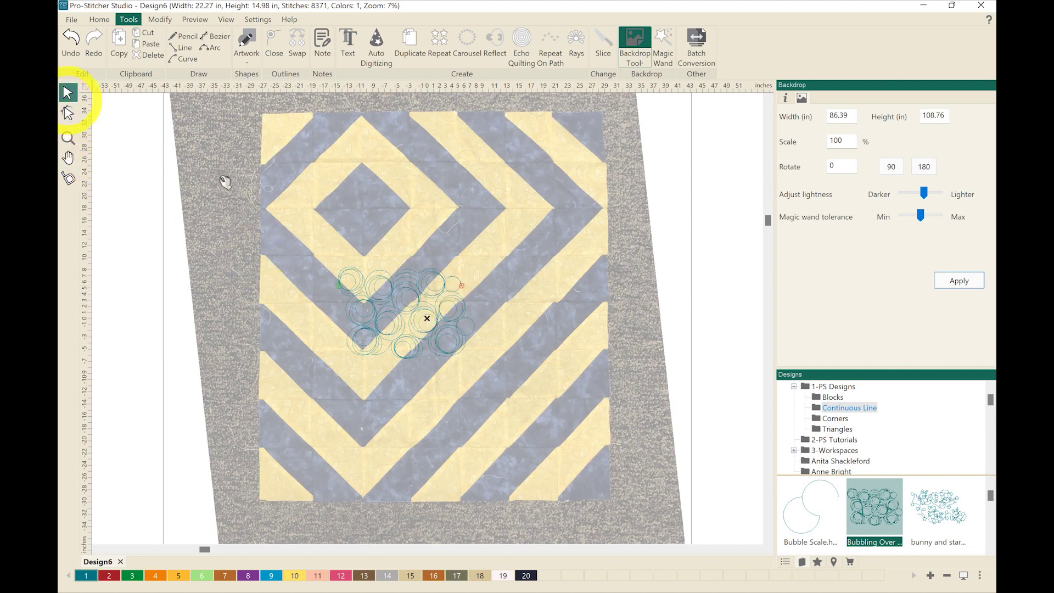
- Select the Bubbling Over design and set its repeat to 6 across and 6 down
left_click(369, 286)
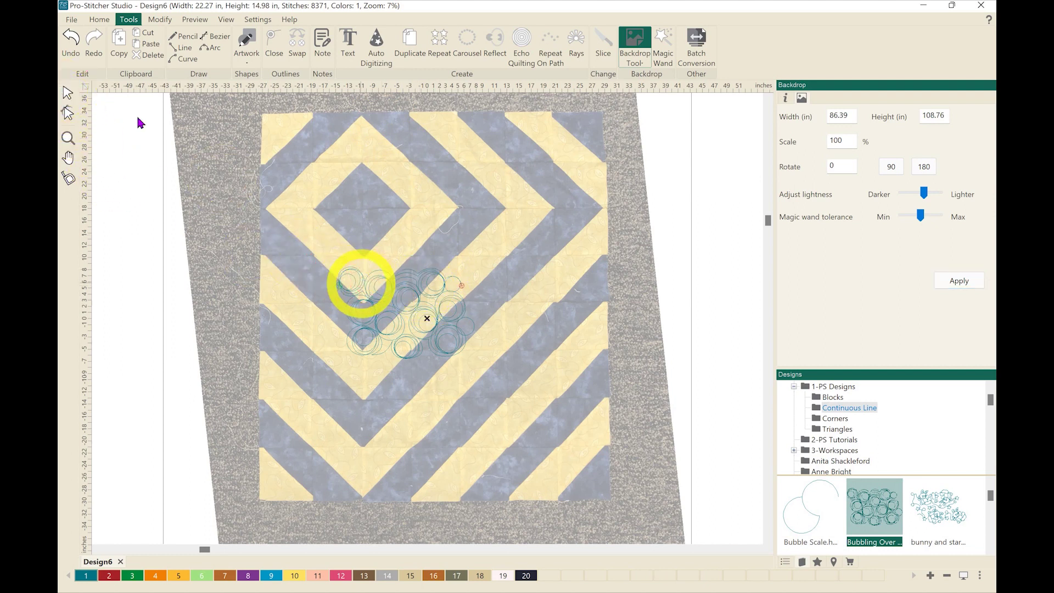
left_click(67, 94)
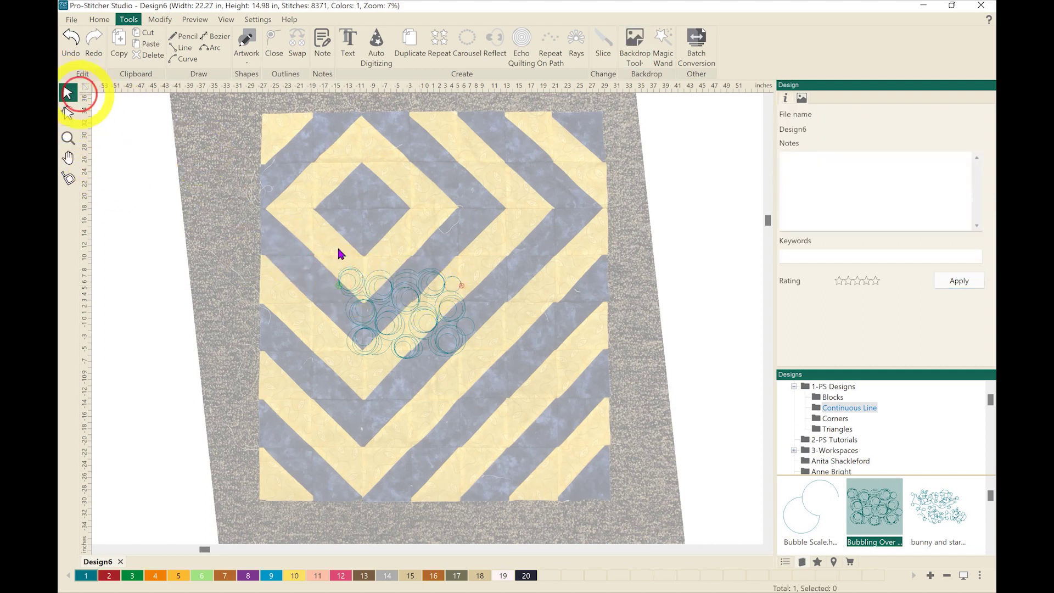
left_click(368, 272)
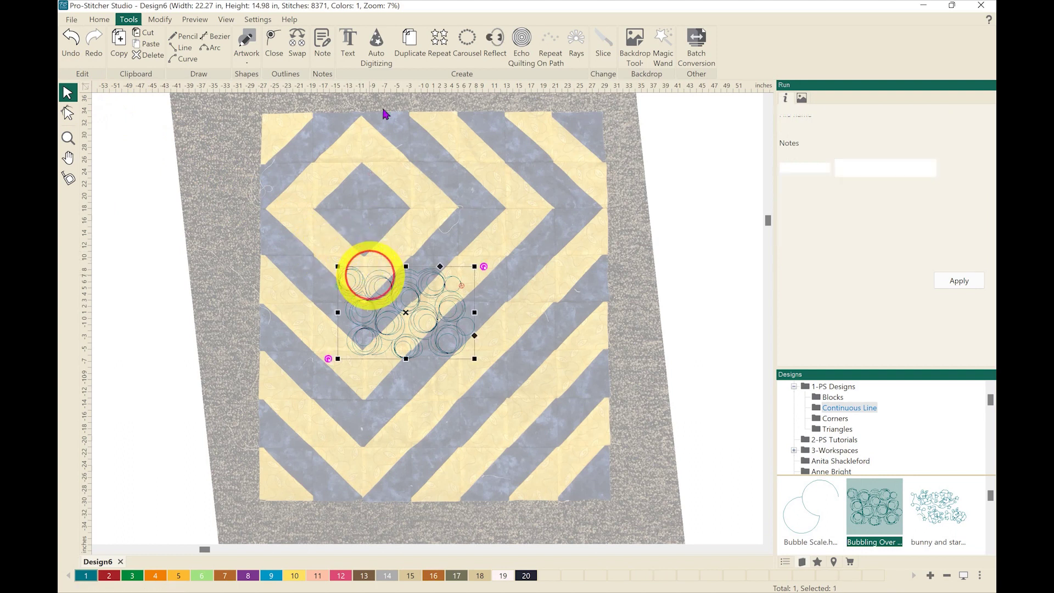
left_click(443, 49)
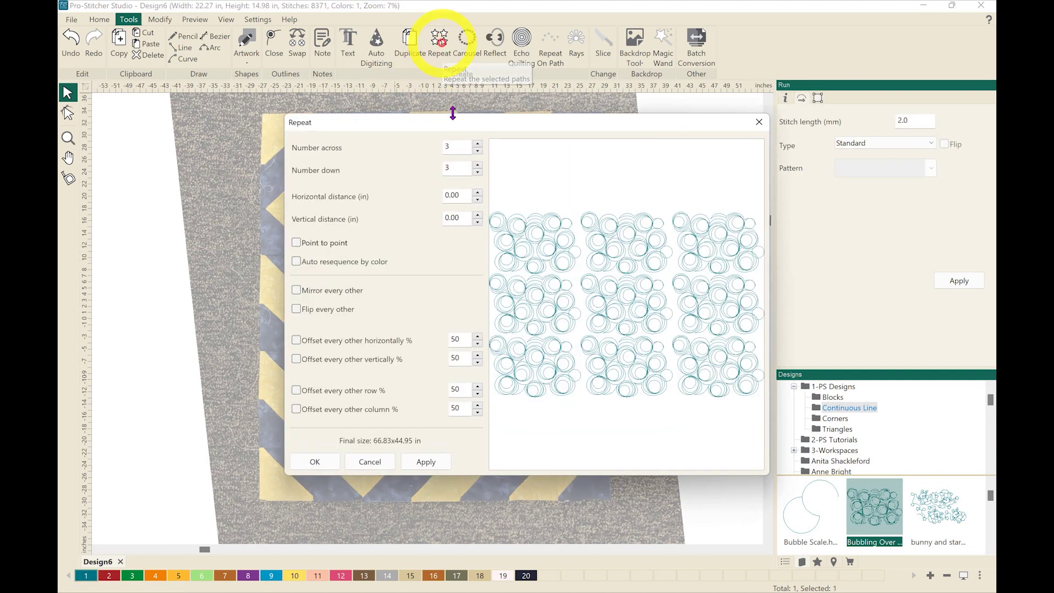
left_click(477, 144)
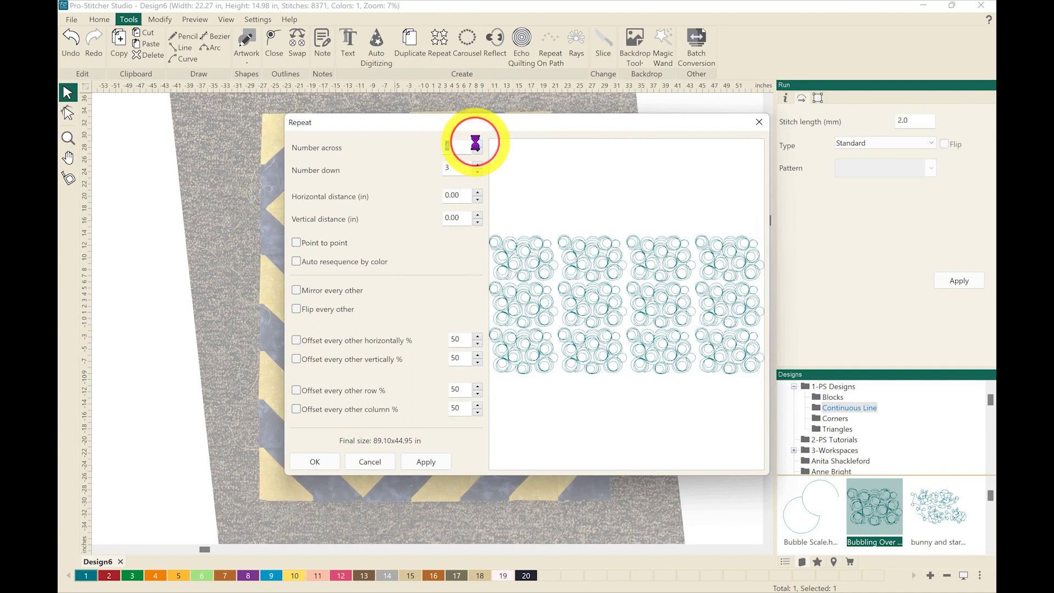
left_click(477, 144)
left_click(477, 144)
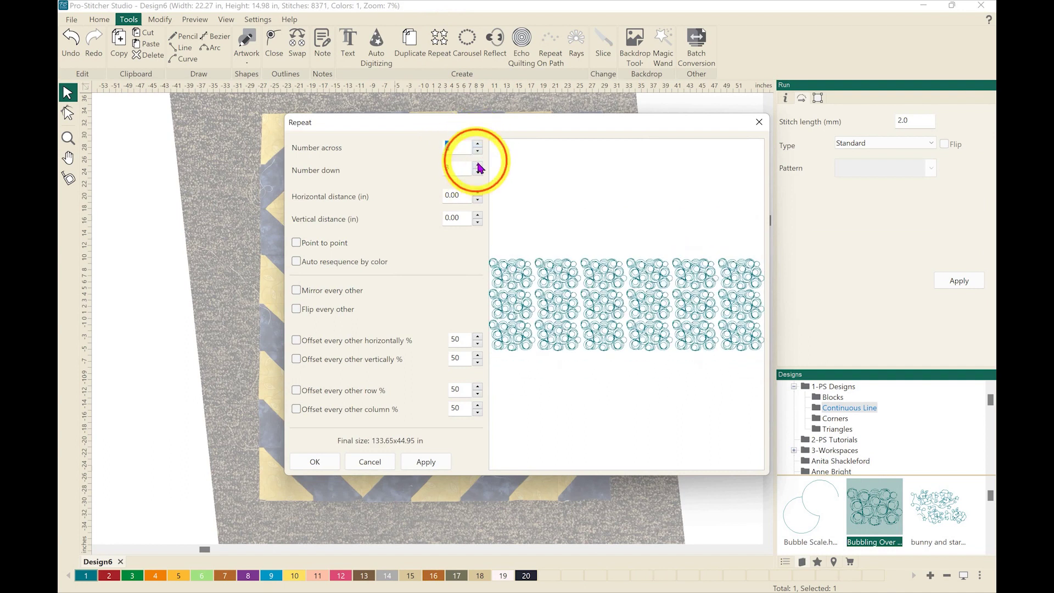
left_click(477, 164)
left_click(478, 165)
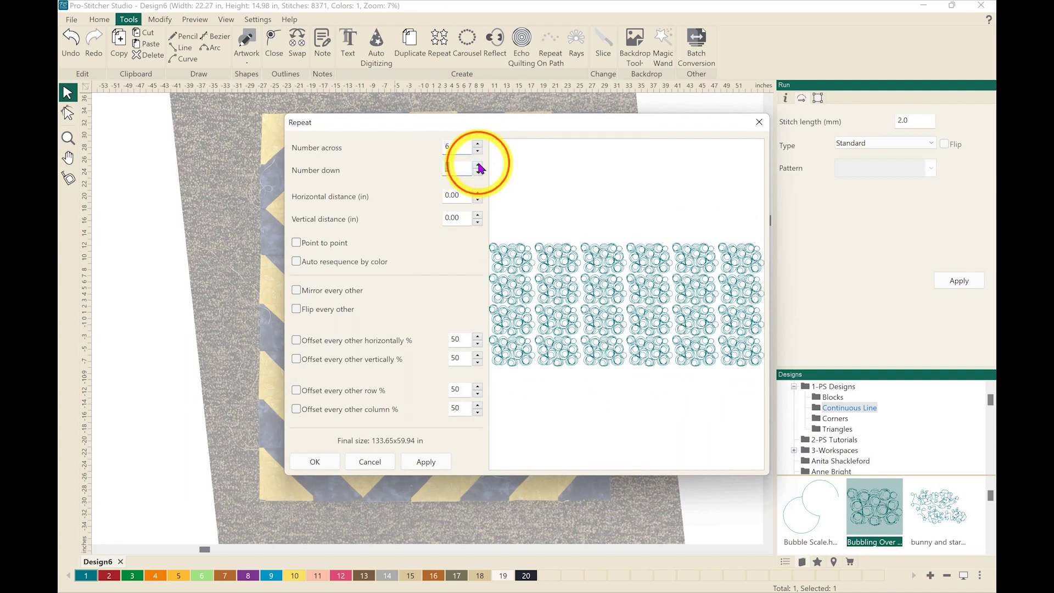
left_click(478, 164)
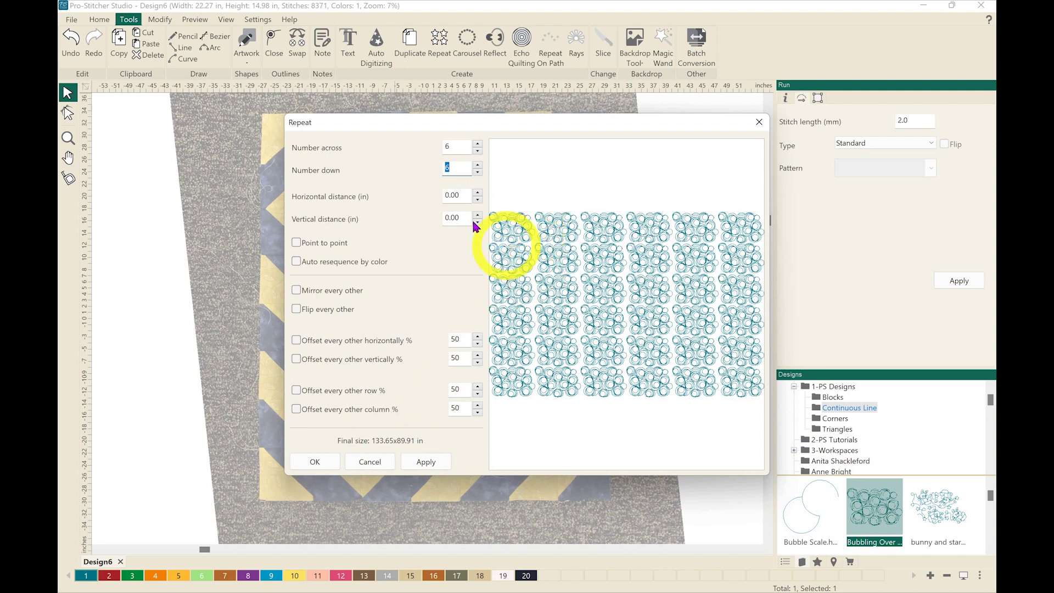
- Join the repeats point to point with -0.35 in vertical distance and create the grid
left_click(297, 243)
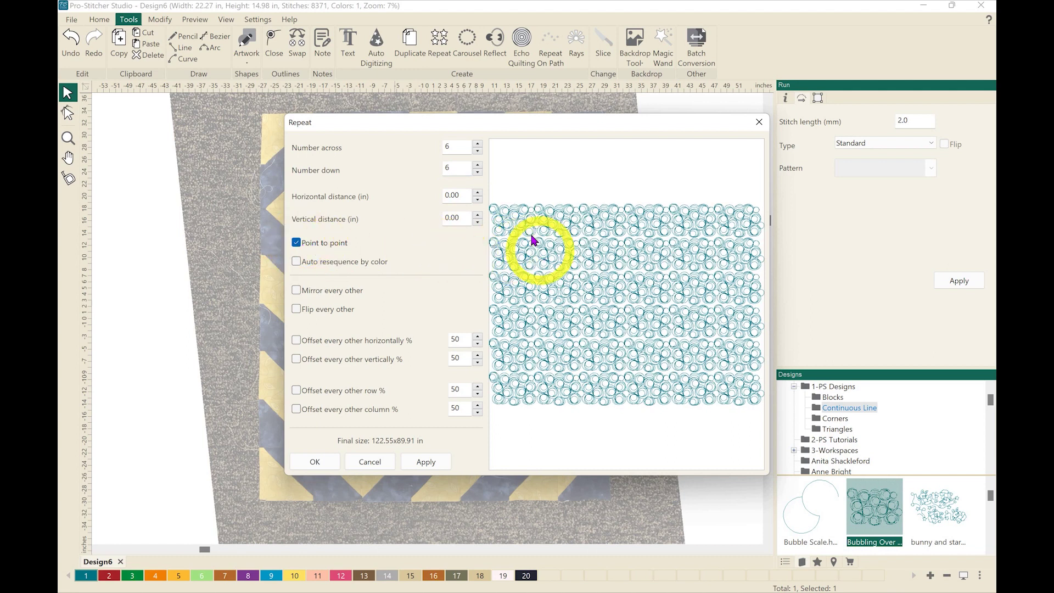
left_click(476, 223)
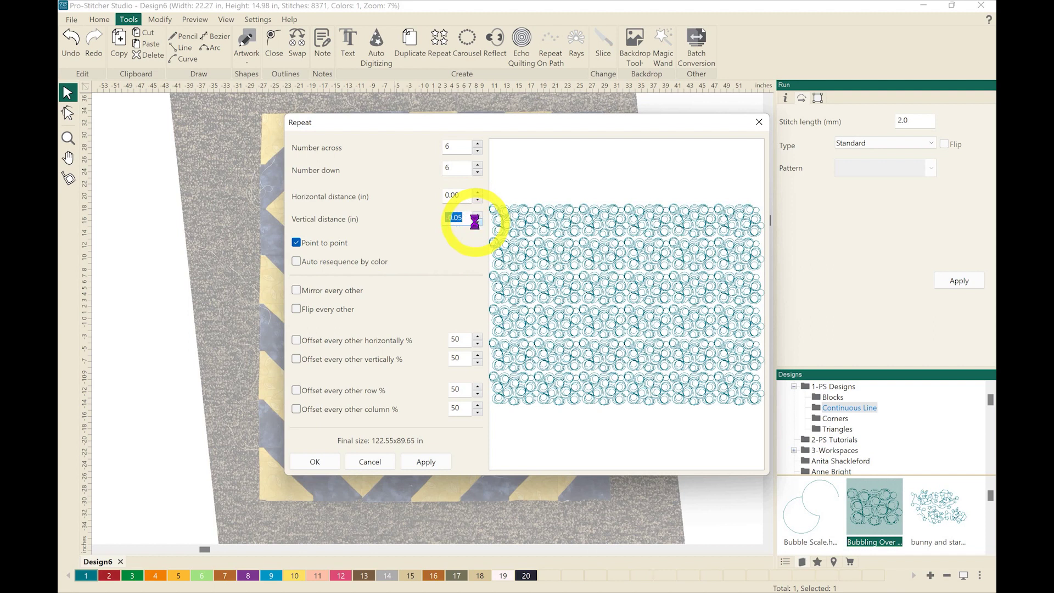
left_click_drag(476, 223, 476, 223)
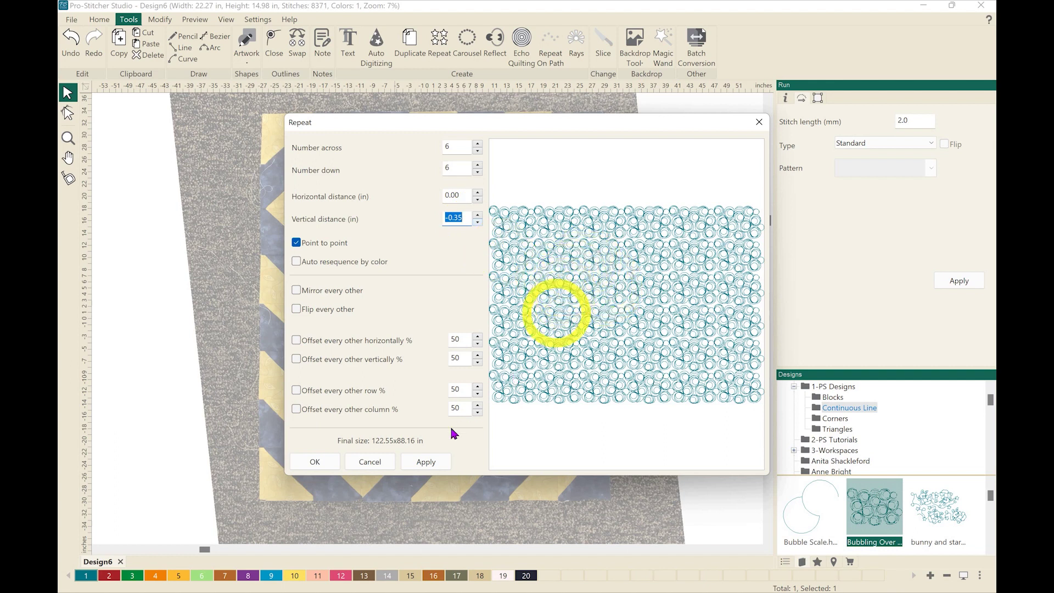
left_click(325, 460)
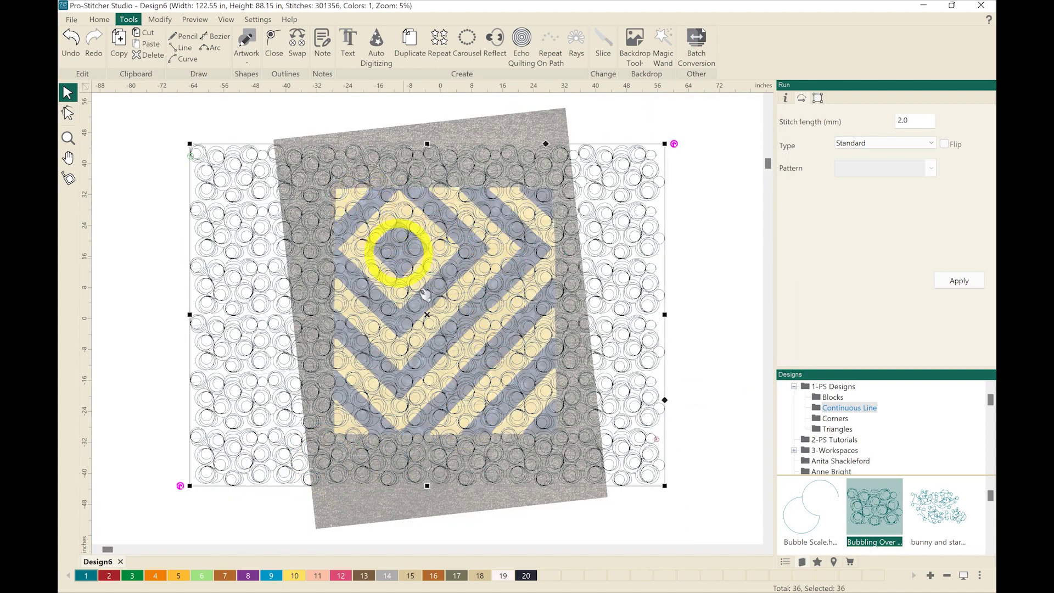
- Zoom into the canvas to inspect the 36-piece Bubbling Over grid covering the quilt
scroll(420, 286, "up", 1)
scroll(425, 284, "up", 2)
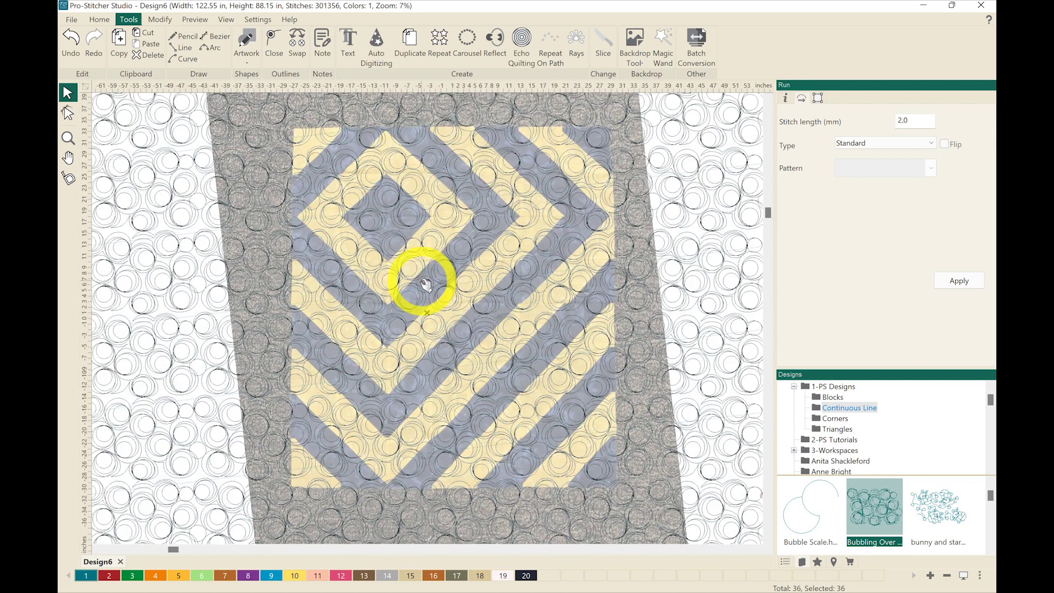
scroll(425, 284, "up", 1)
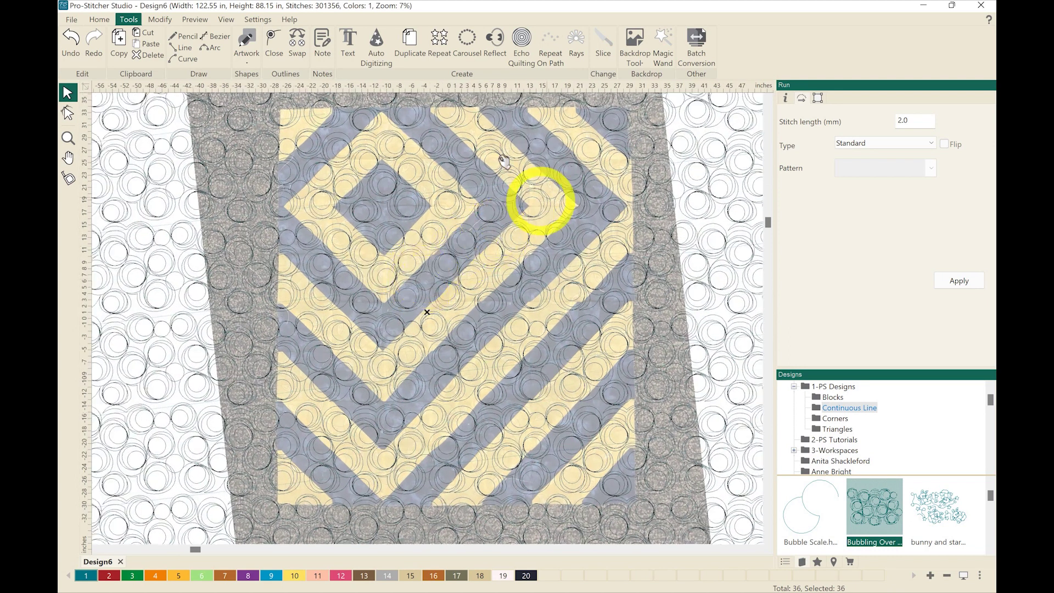